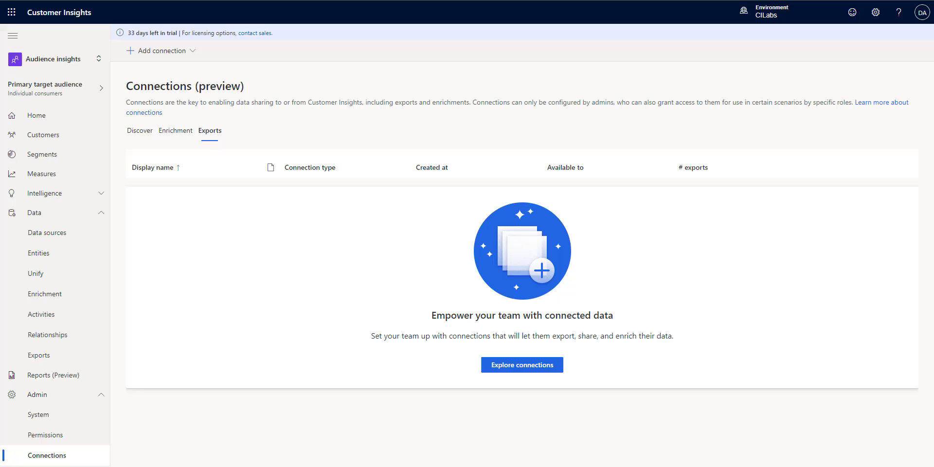
- Display the Segments list showing High Value Customers (992 members) and Summer Promotion (964)
click(65, 162)
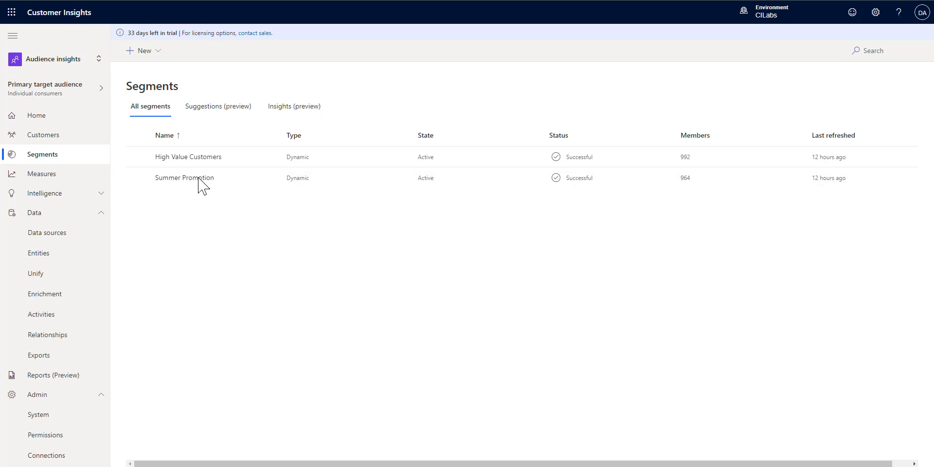
- From the Exports page, begin a new export and list the available connection types
click(40, 366)
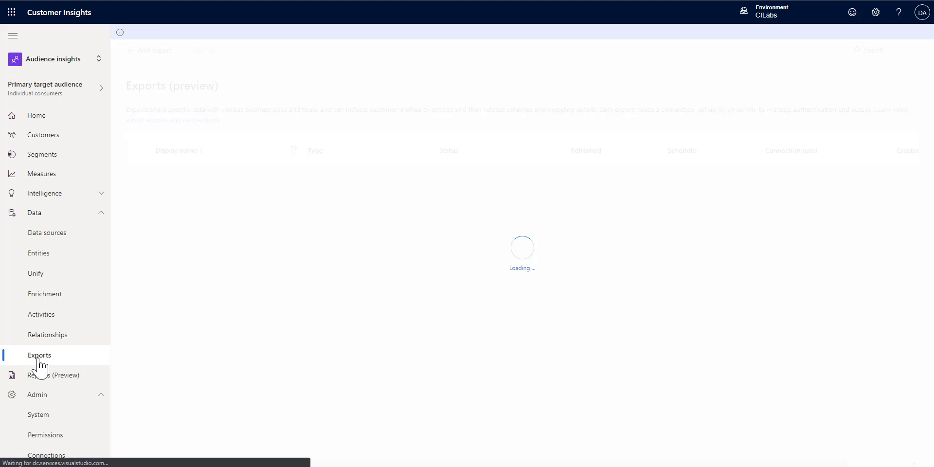
click(531, 349)
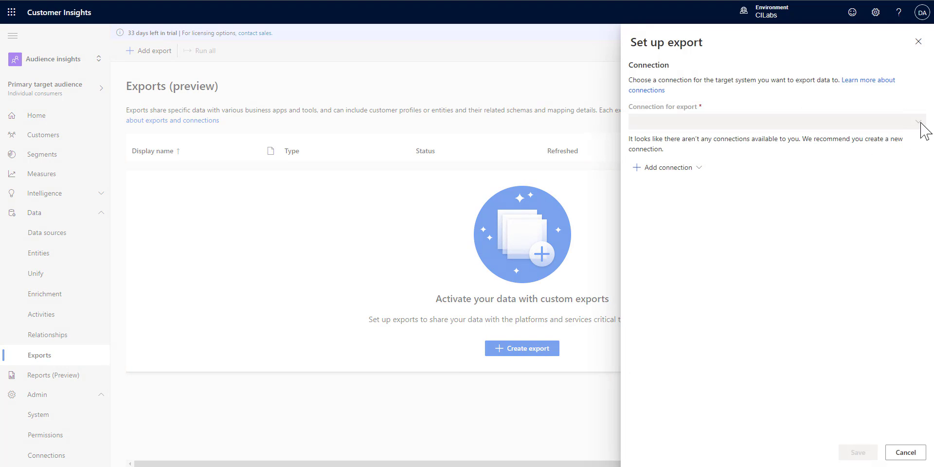
click(698, 168)
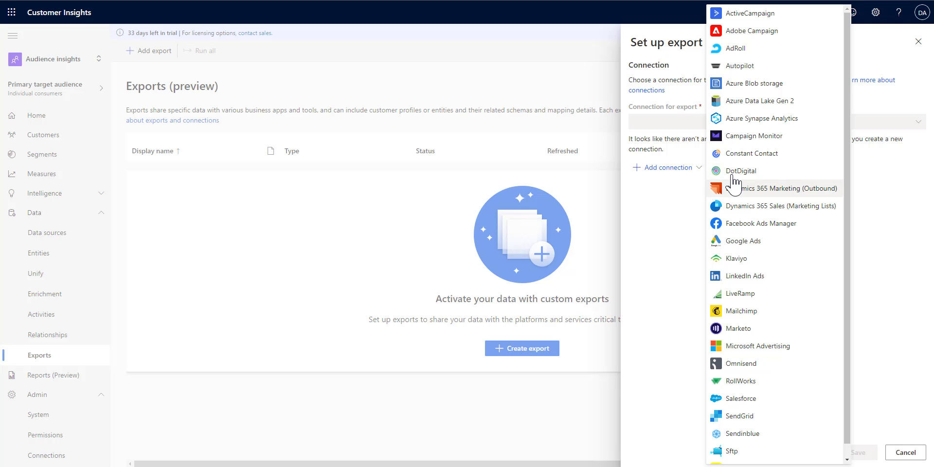
- Set up a Dynamics 365 Marketing (Outbound) connection 'D365Marketing' for administrators and contributors, accepting privacy terms
click(737, 189)
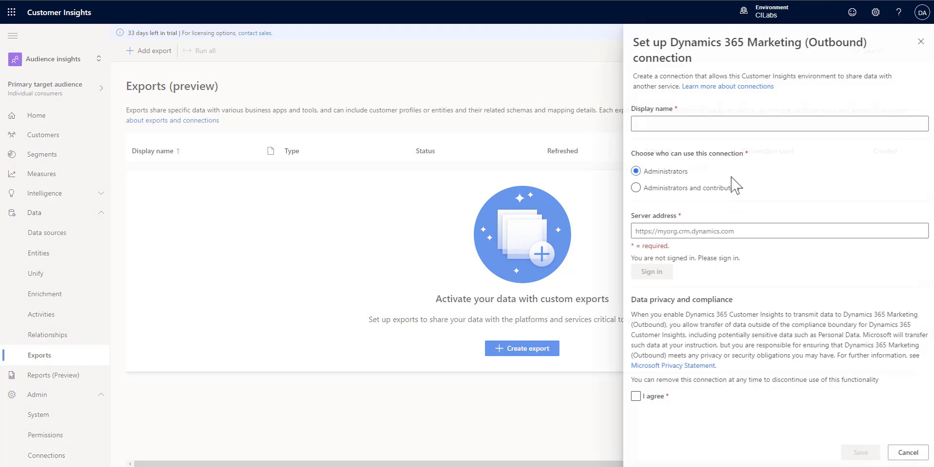
click(685, 122)
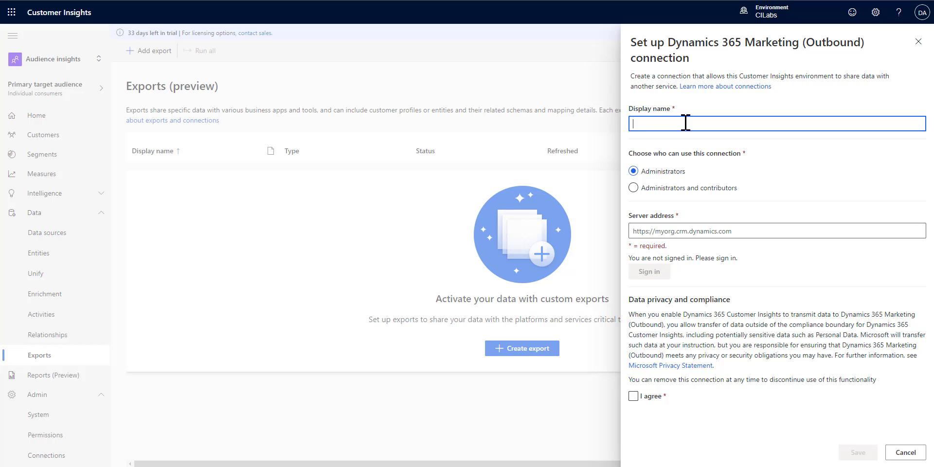
text(D365MArketing)
click(660, 124)
key(BackSpace)
text(a)
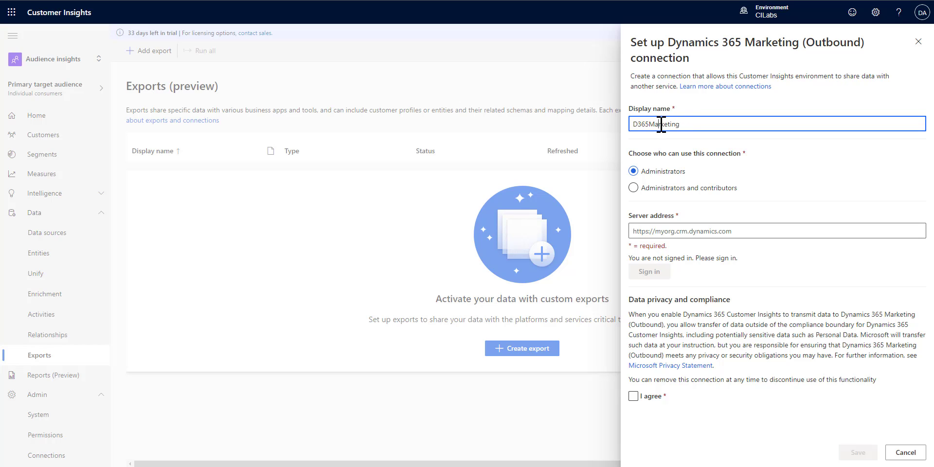
click(681, 188)
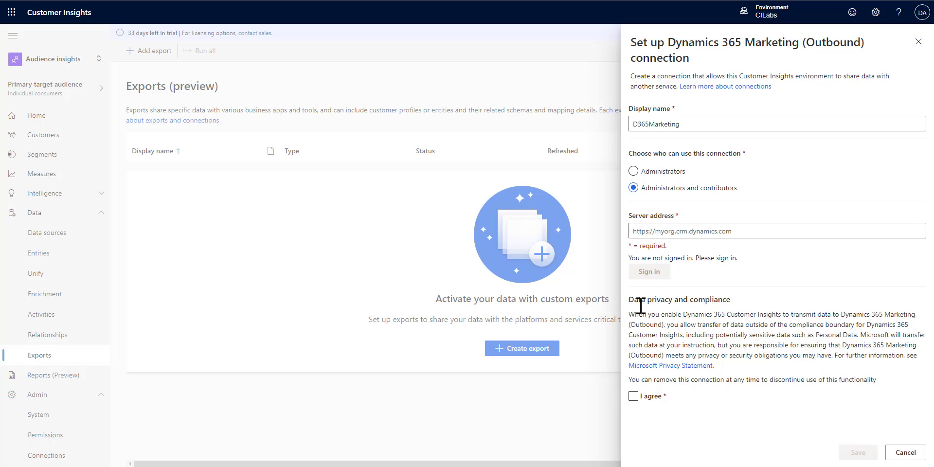
click(633, 396)
- Paste the Marketing server address, sign in with the chosen account, and save D365Marketing
click(709, 231)
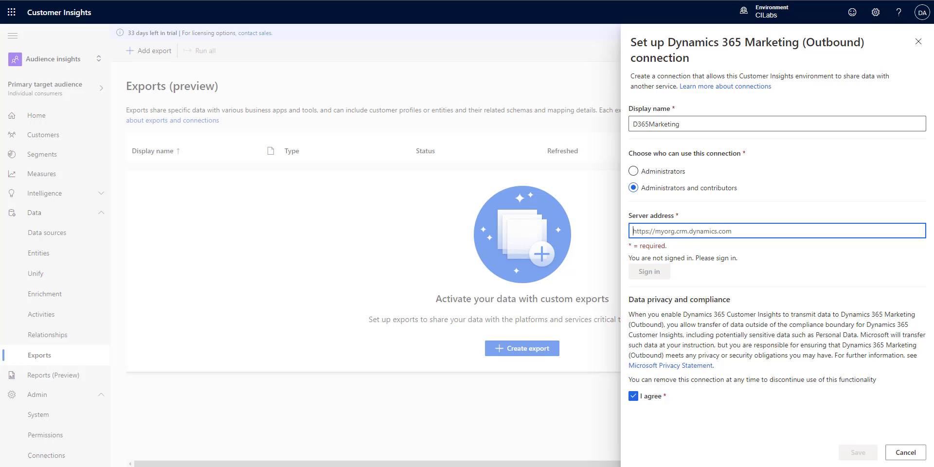
key(ctrl+Tab)
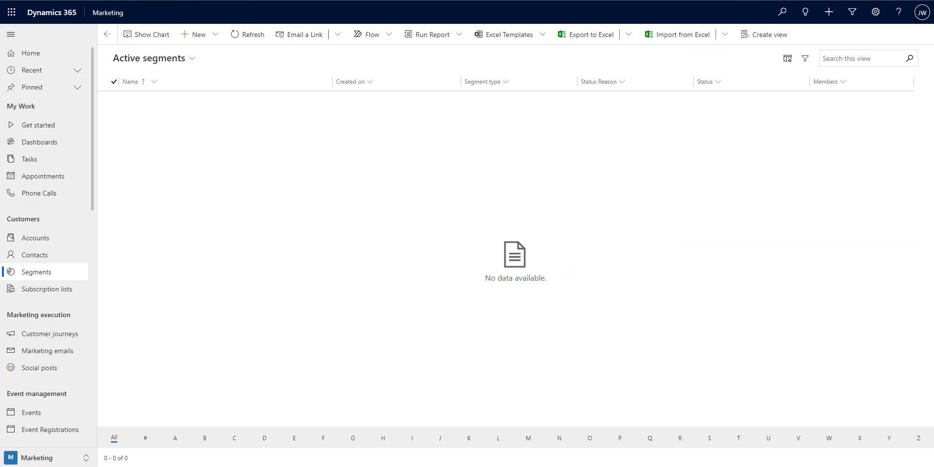
key(ctrl+Tab)
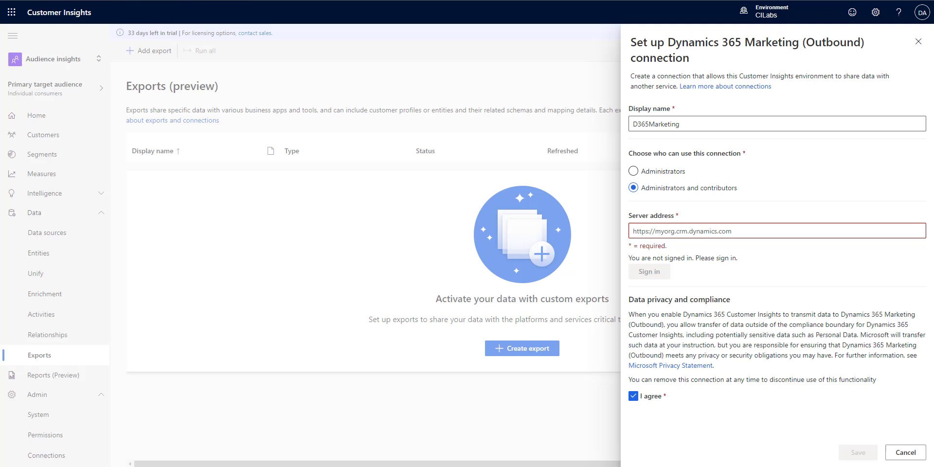
text(https://orga5e2b52d.crm.dynamics.com/)
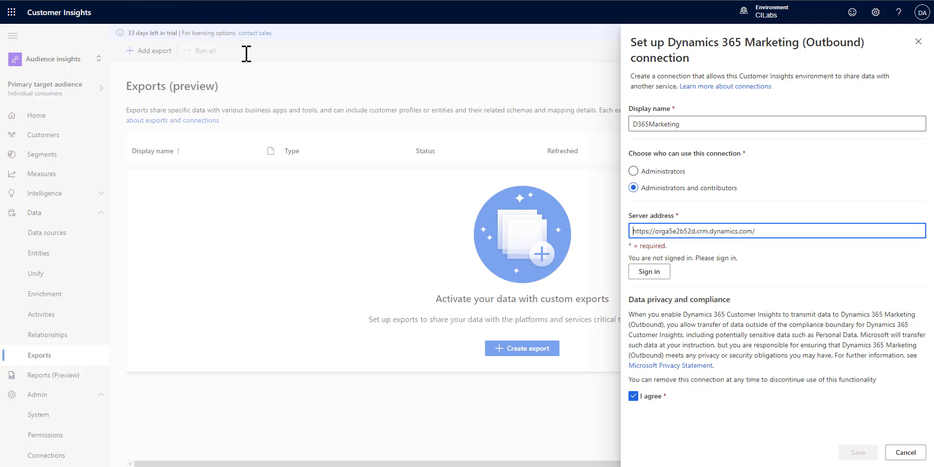
click(648, 272)
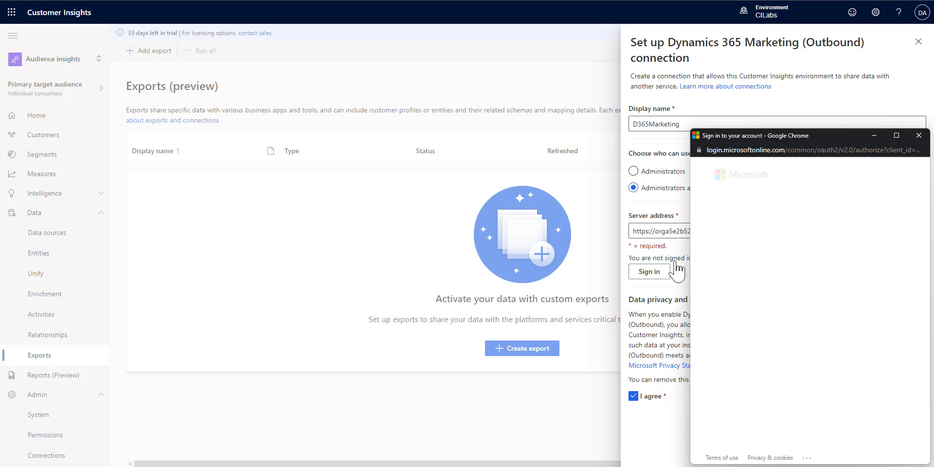
click(715, 241)
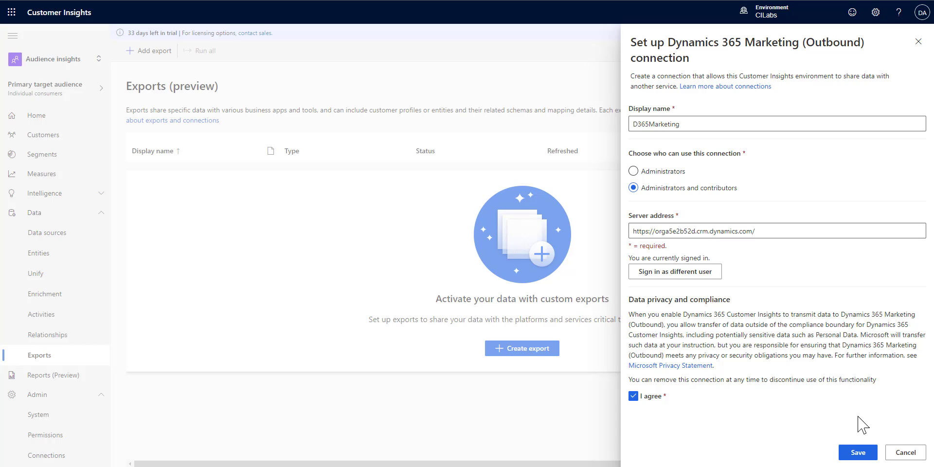
click(852, 453)
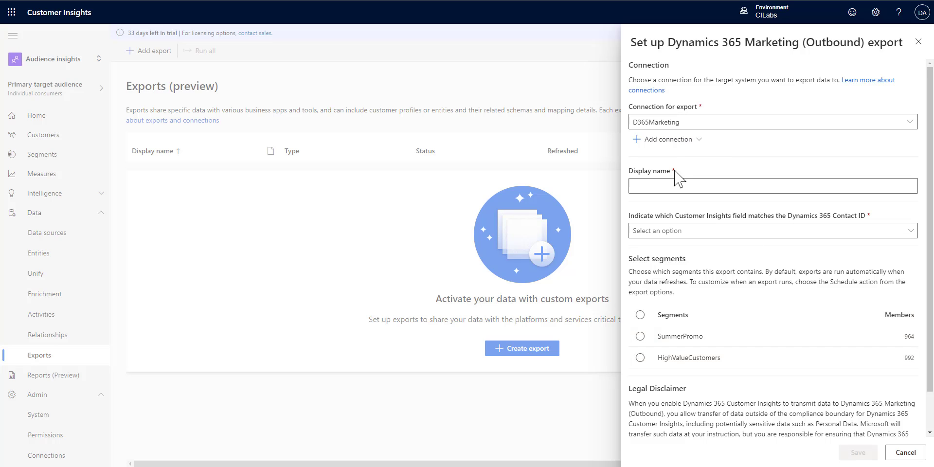
- Save export 'Marketing' matching contactid (D365Data_contacts), with SummerPromo and HighValueCustomers segments
click(668, 184)
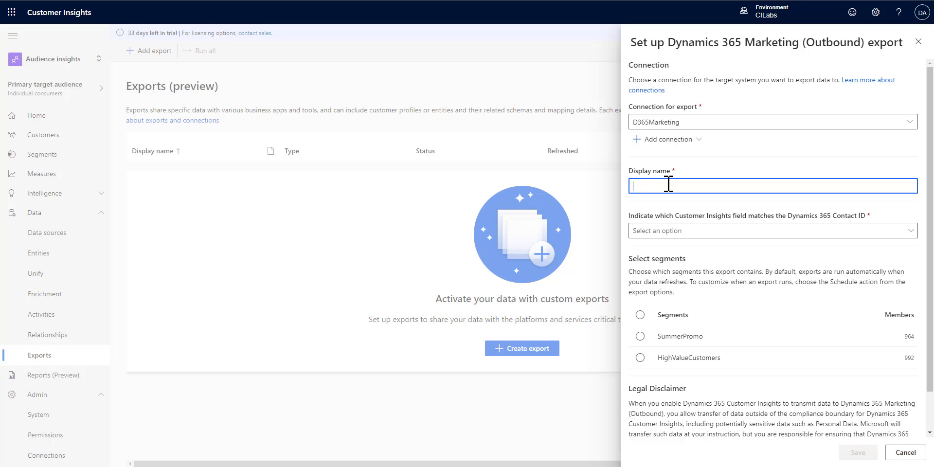
text(Marketing)
click(674, 231)
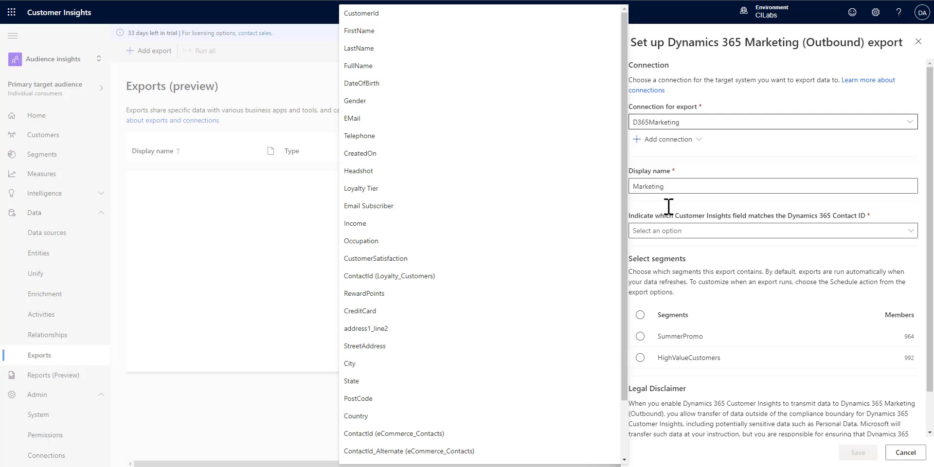
drag(624, 143, 622, 206)
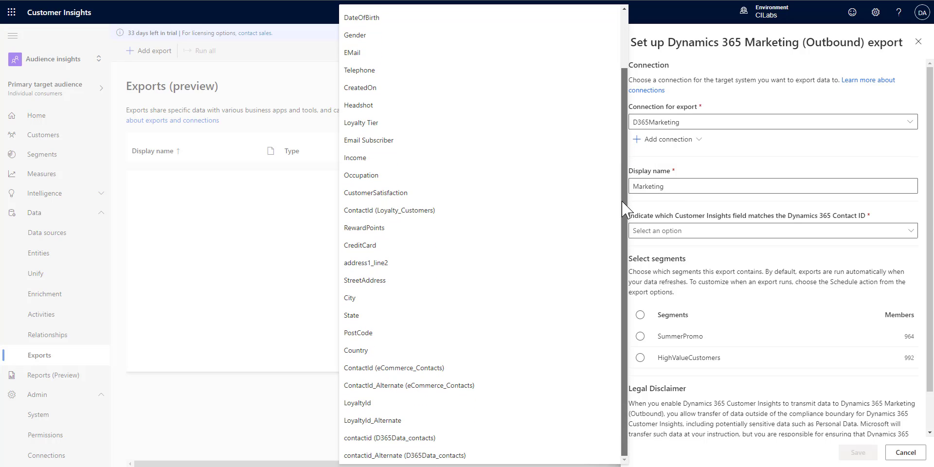
click(371, 440)
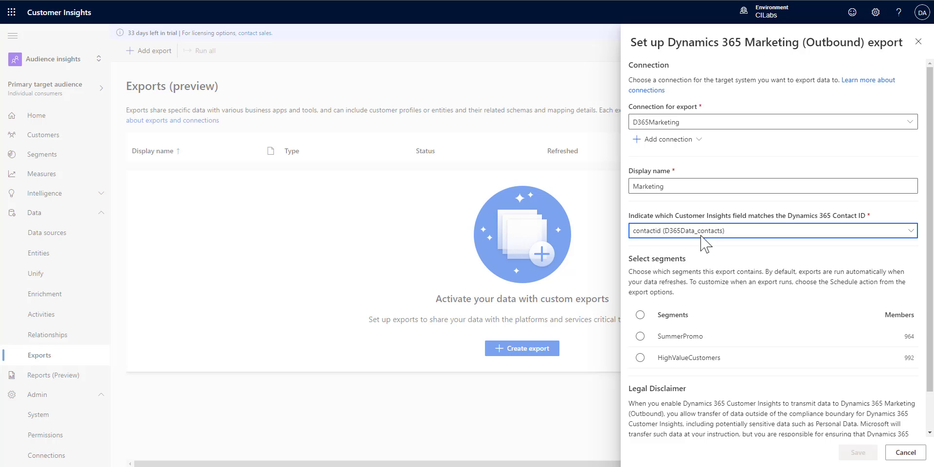
click(640, 336)
click(640, 358)
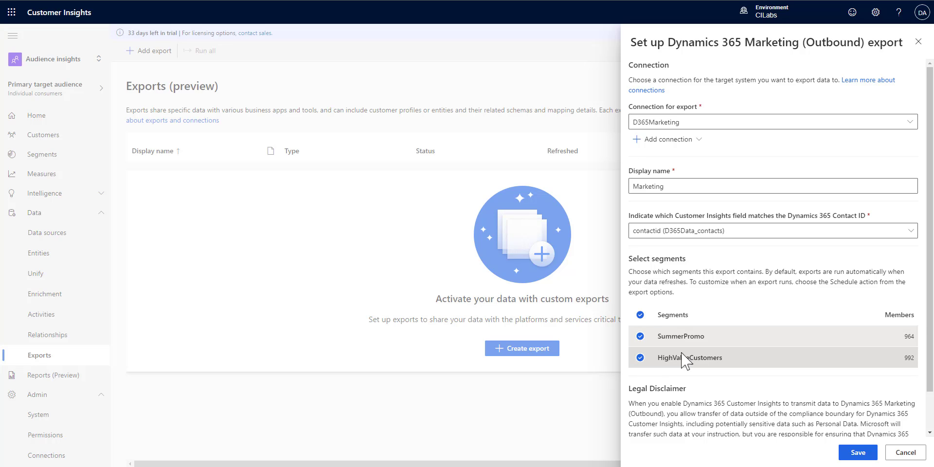
scroll(930, 348, down, 1)
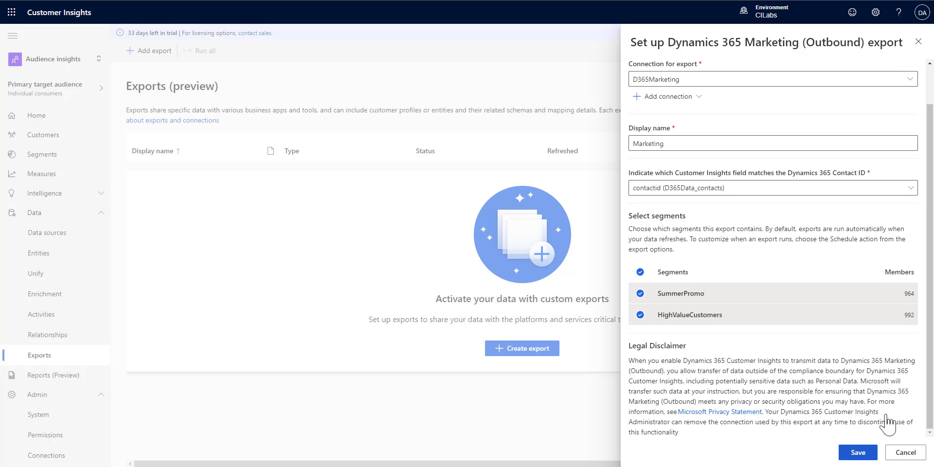
click(855, 449)
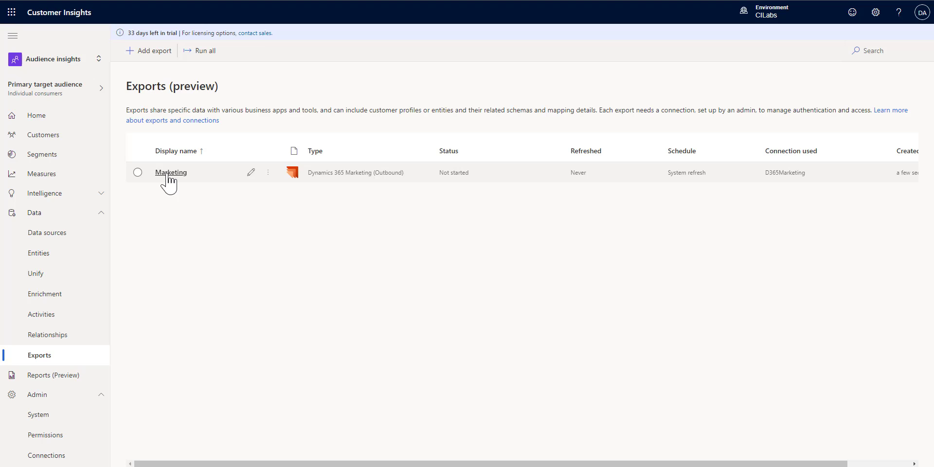
- Check the export connections, then run all exports until Marketing completes with warnings
click(68, 457)
click(209, 141)
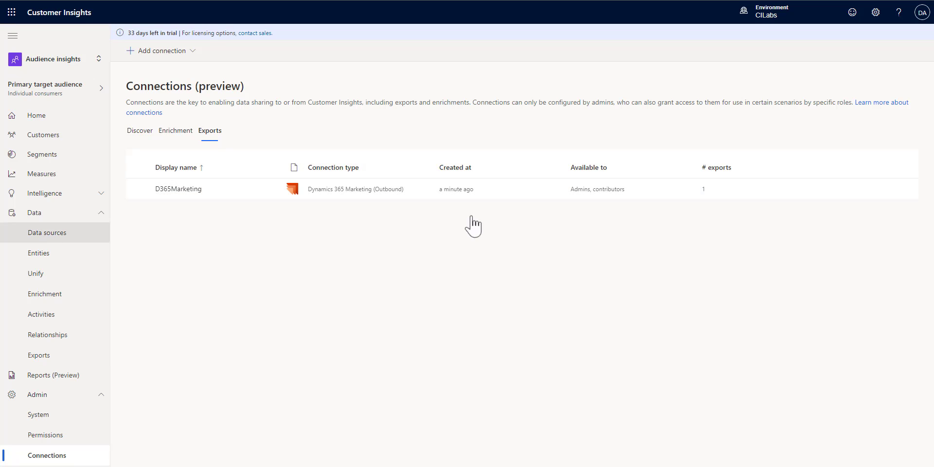
click(43, 360)
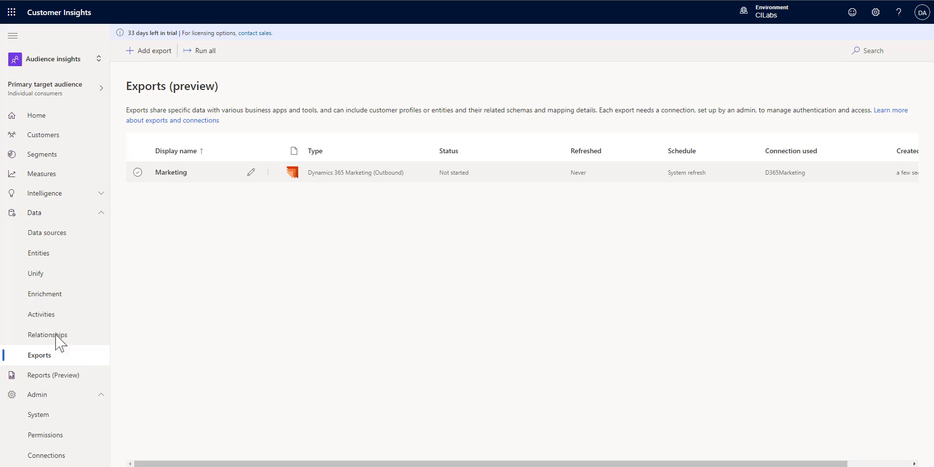
click(201, 51)
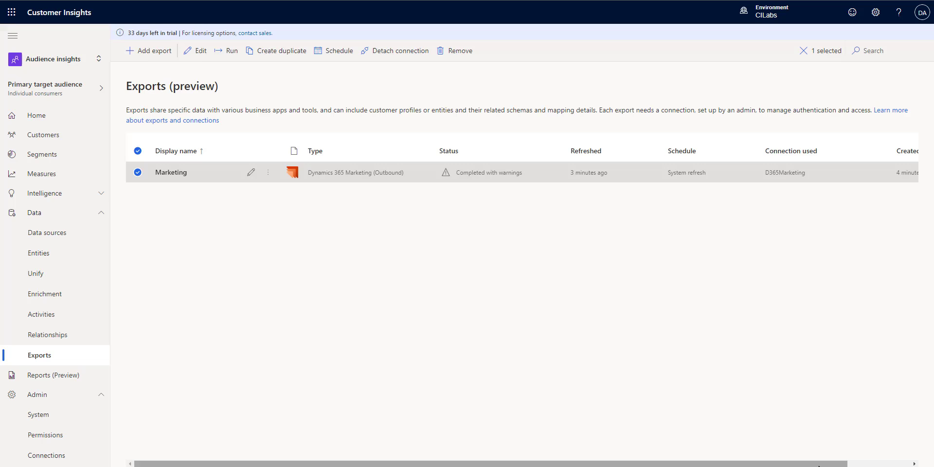
mouse_move(714, 454)
mouse_down()
mouse_move(758, 455)
mouse_move(715, 452)
mouse_up()
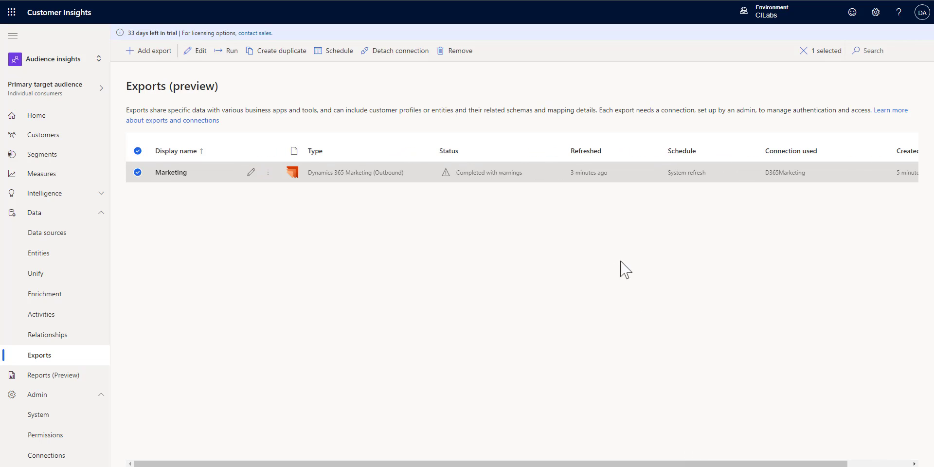
mouse_move(590, 176)
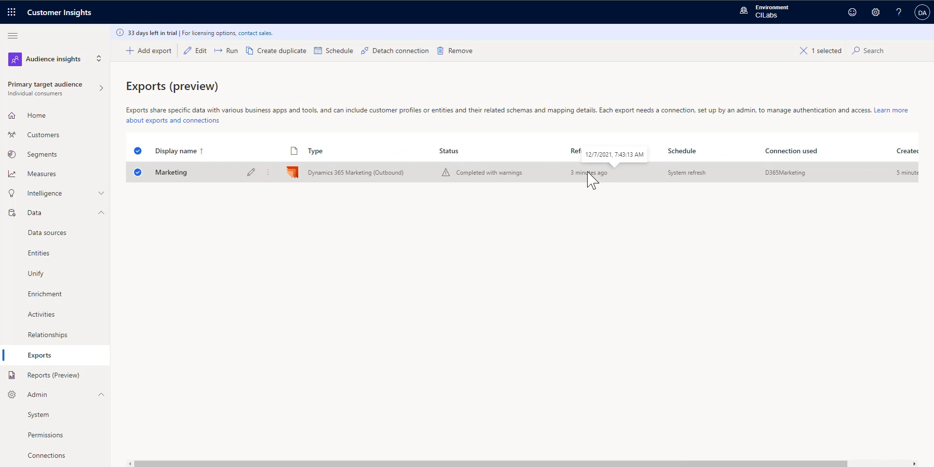
- Read the Marketing export's HighValueCustomers and SummerPromo warnings, then go to Marketing's Active segments
click(484, 174)
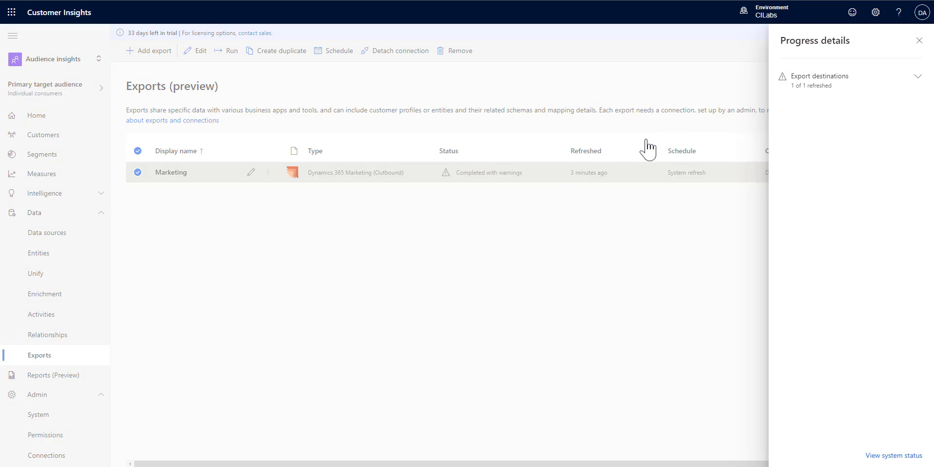
click(917, 77)
click(815, 114)
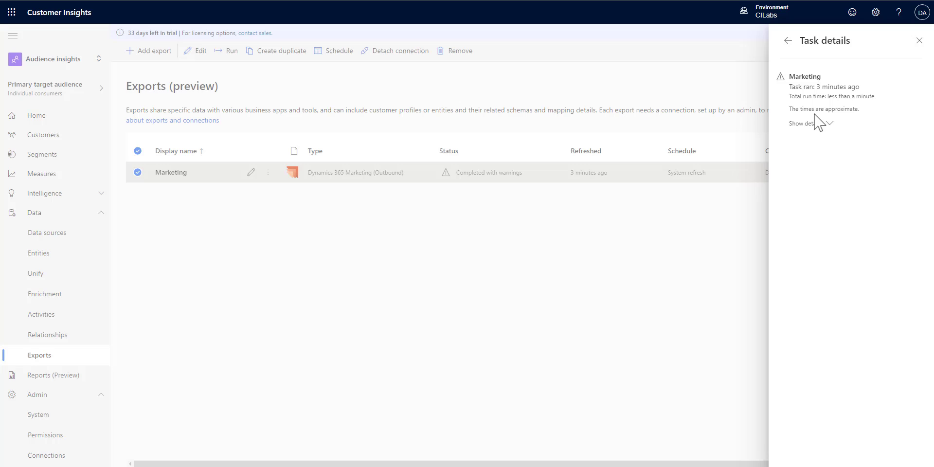
click(829, 124)
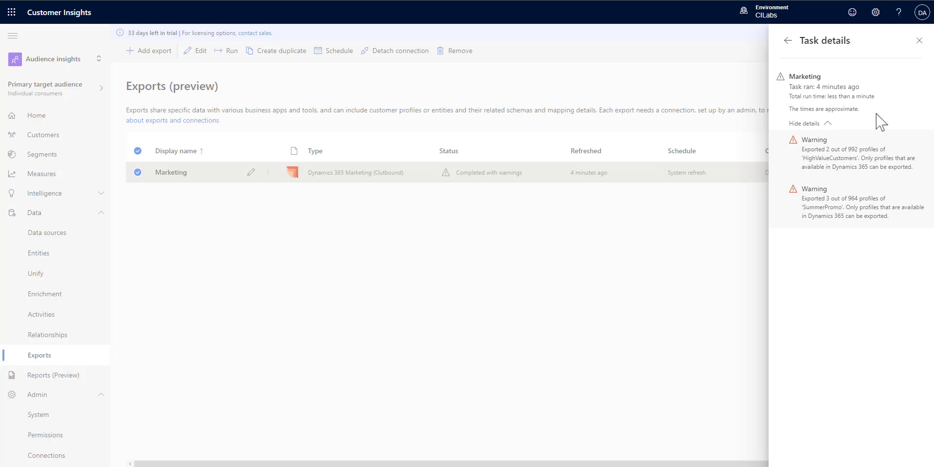
click(918, 40)
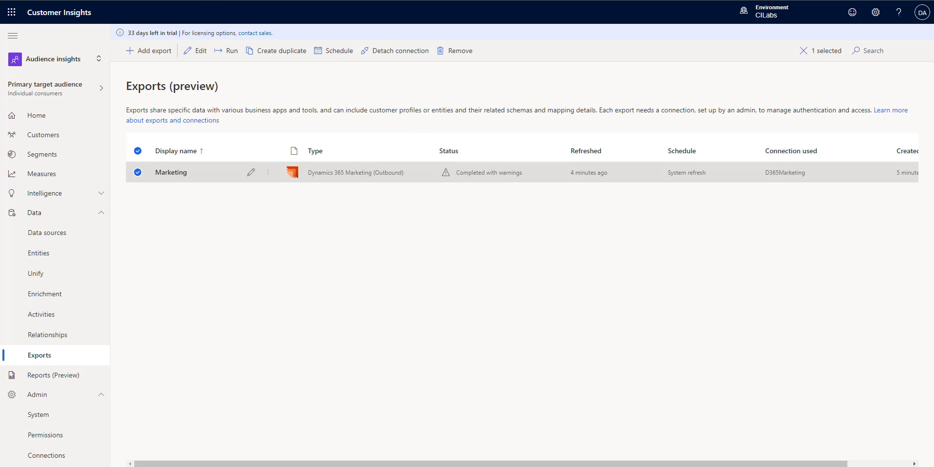
click(202, 1)
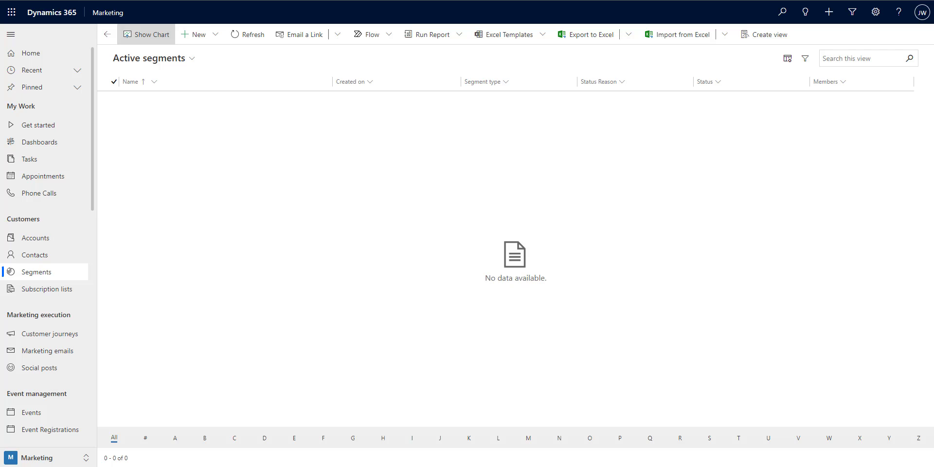
- Refresh the segments, publish HighValueCustomers live, and return to the Active segments list
click(233, 35)
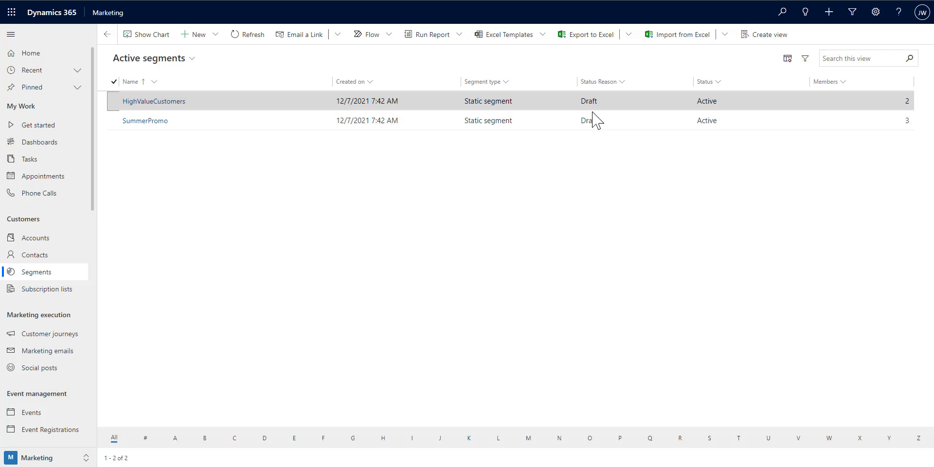
click(155, 102)
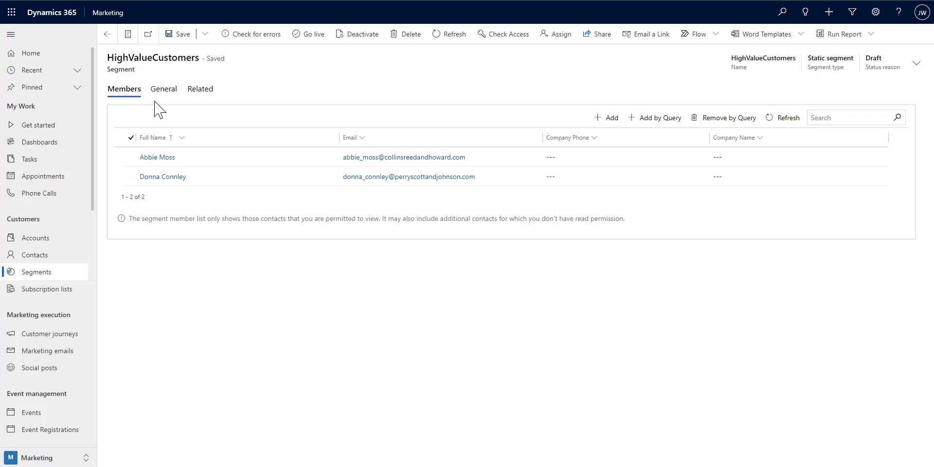
click(311, 41)
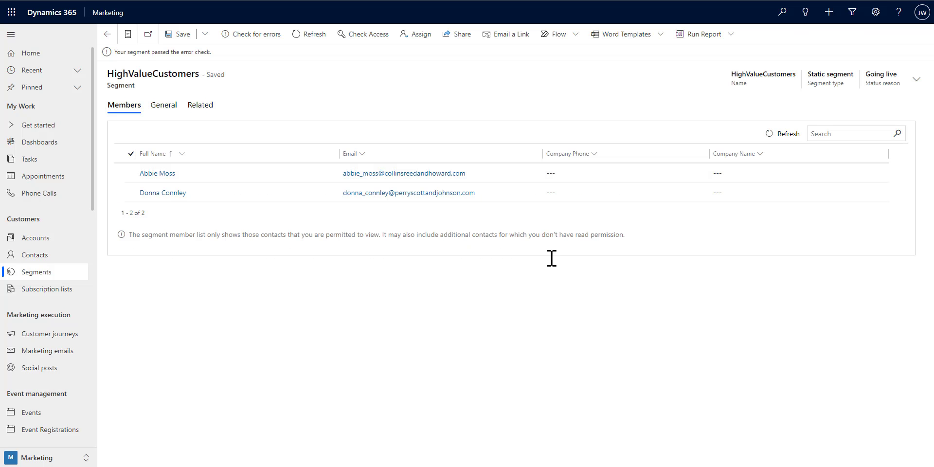
click(38, 271)
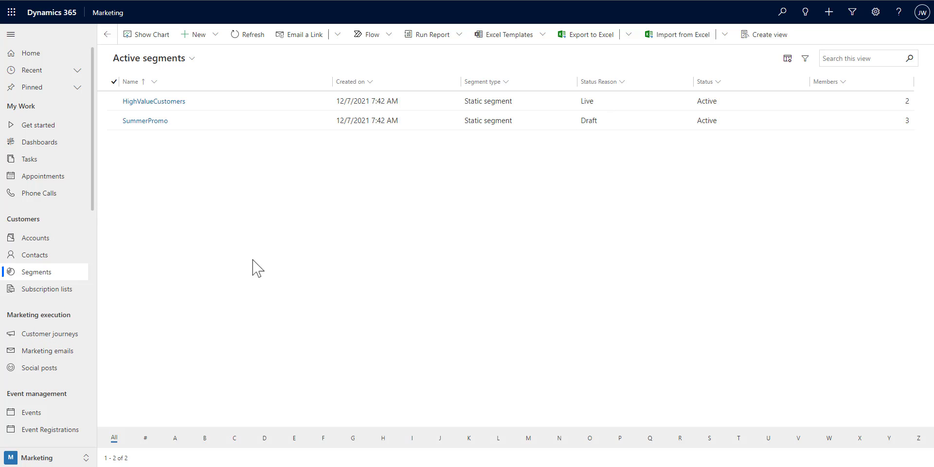
- Create a new customer journey from the Monthly Newsletter template (1-hour wait, then email)
click(48, 353)
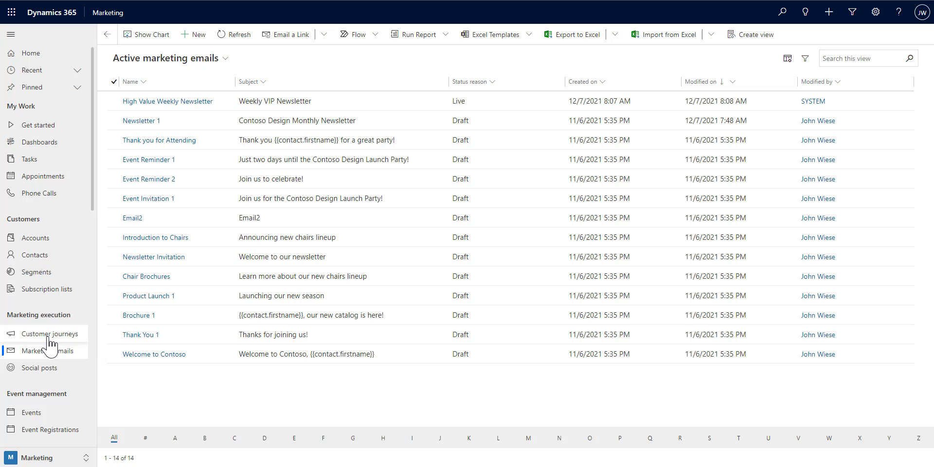
click(50, 335)
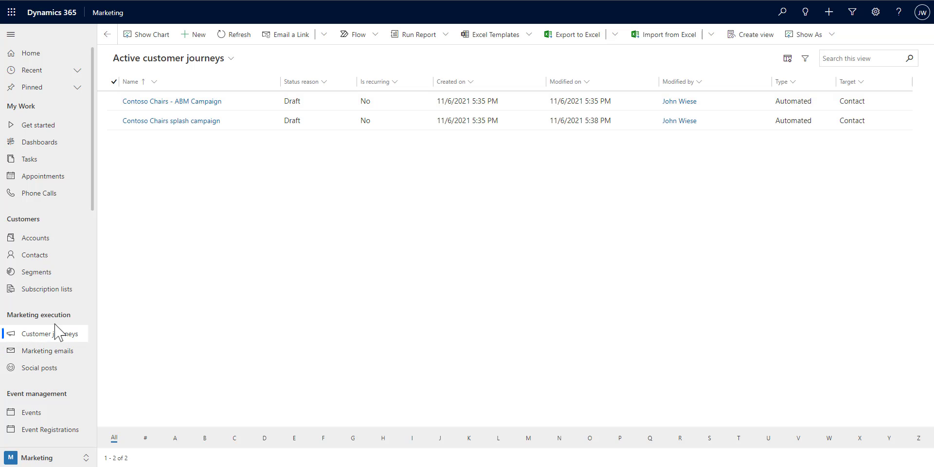
click(199, 41)
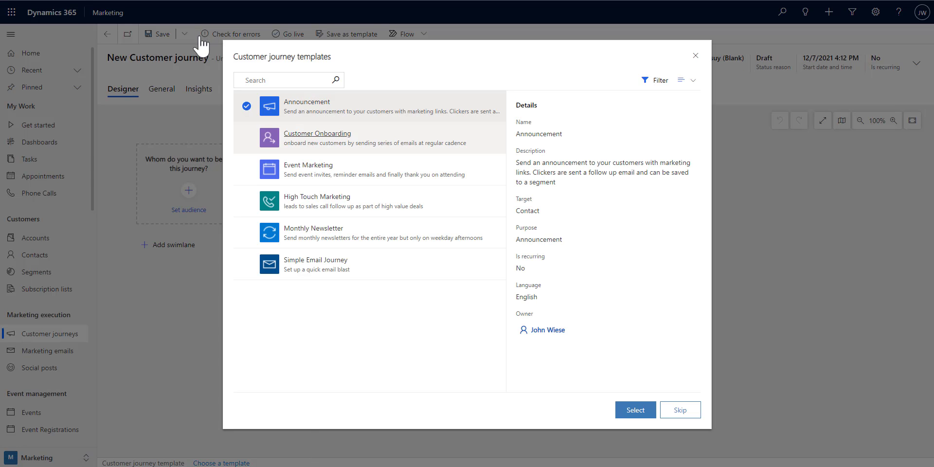
double_click(313, 236)
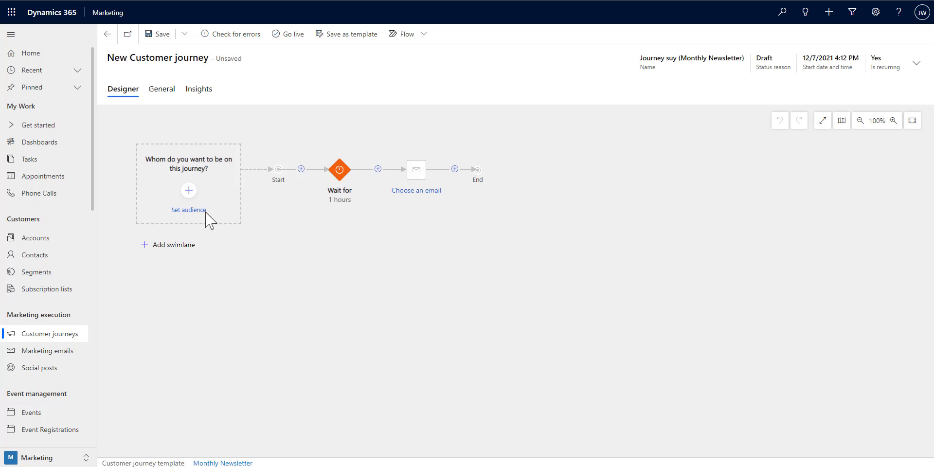
- Set the journey audience to the HighValueCustomers segment
click(192, 211)
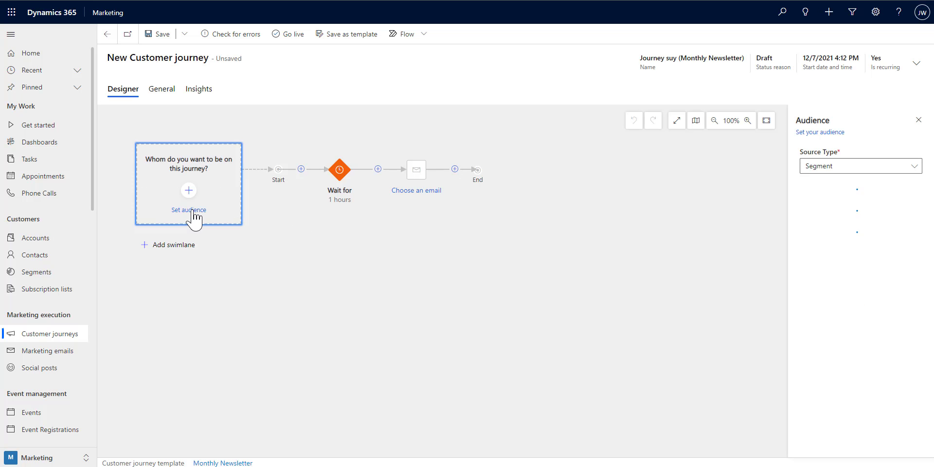
click(837, 255)
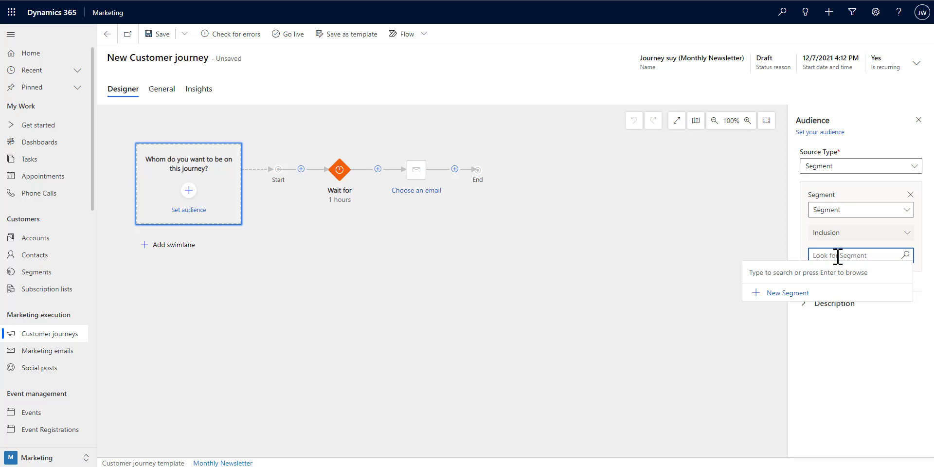
text(high)
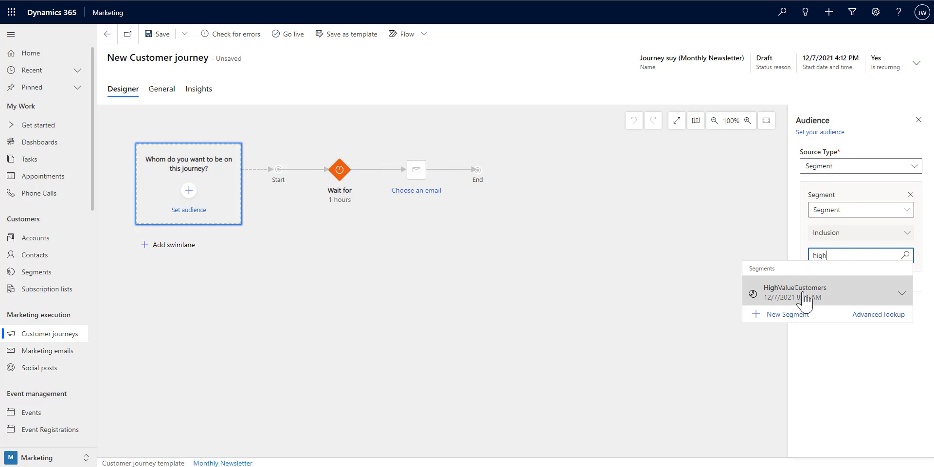
click(803, 292)
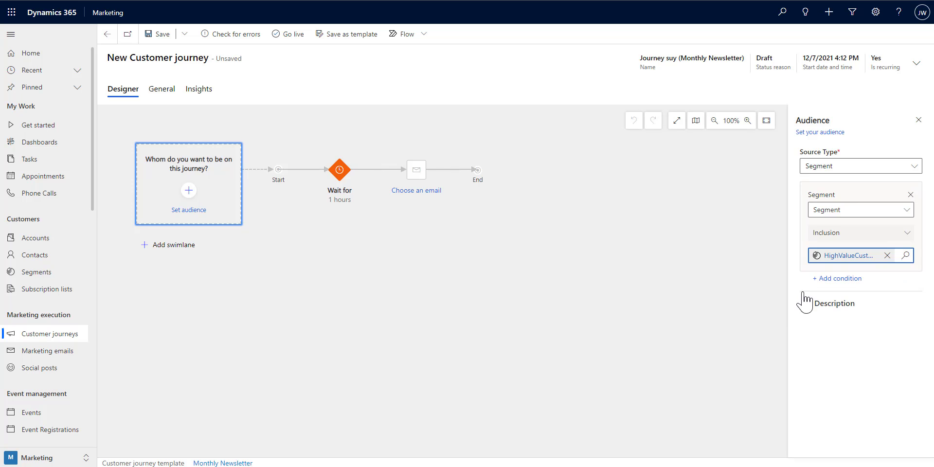
- Make the email step send the High Value Weekly Newsletter email
click(414, 199)
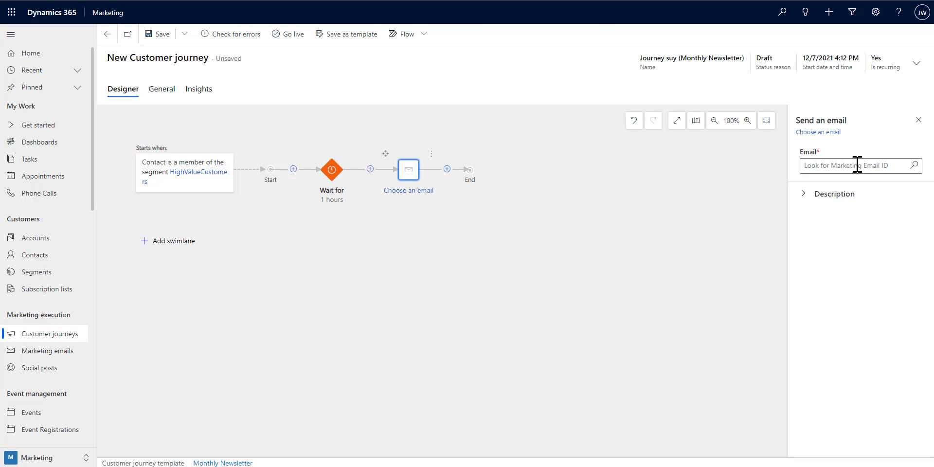
click(857, 164)
text(high)
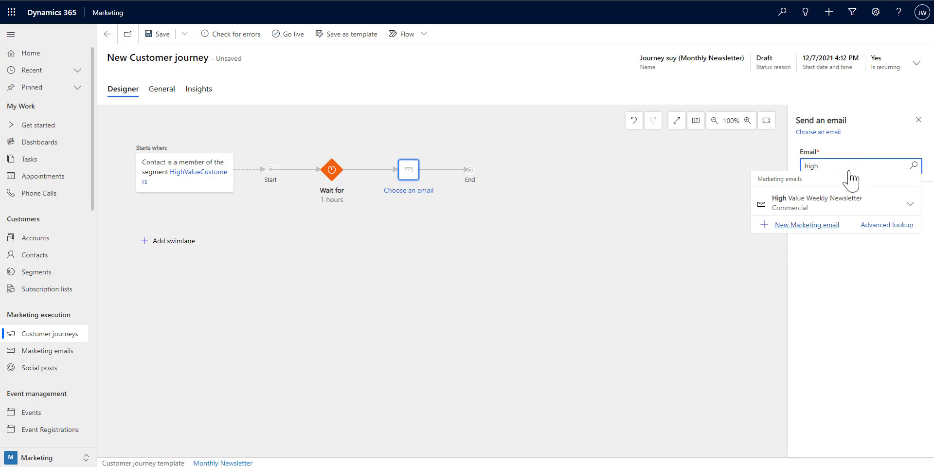
click(815, 204)
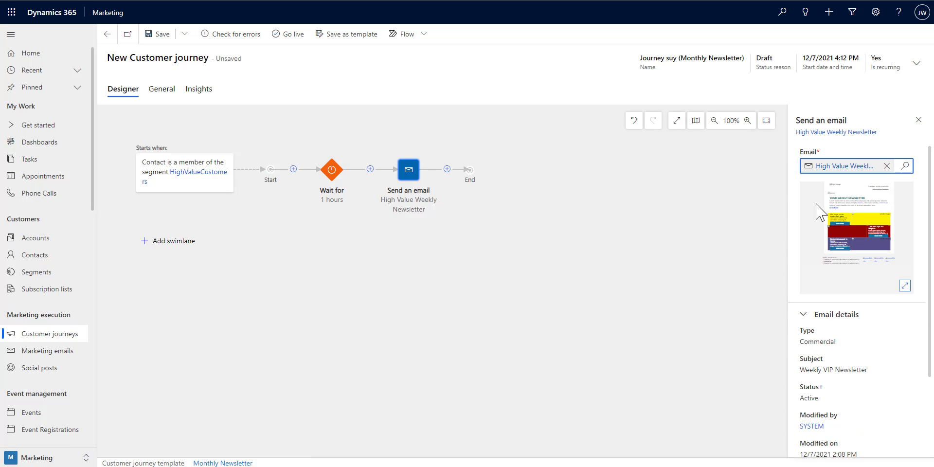
mouse_move(427, 155)
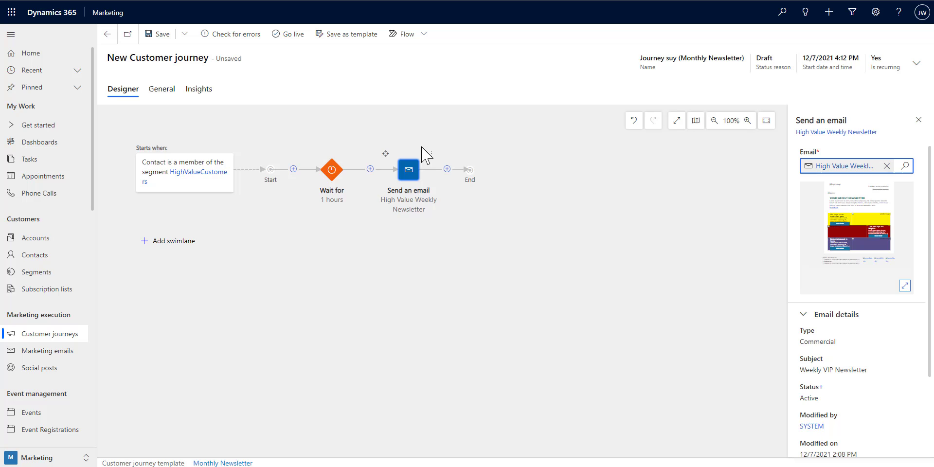